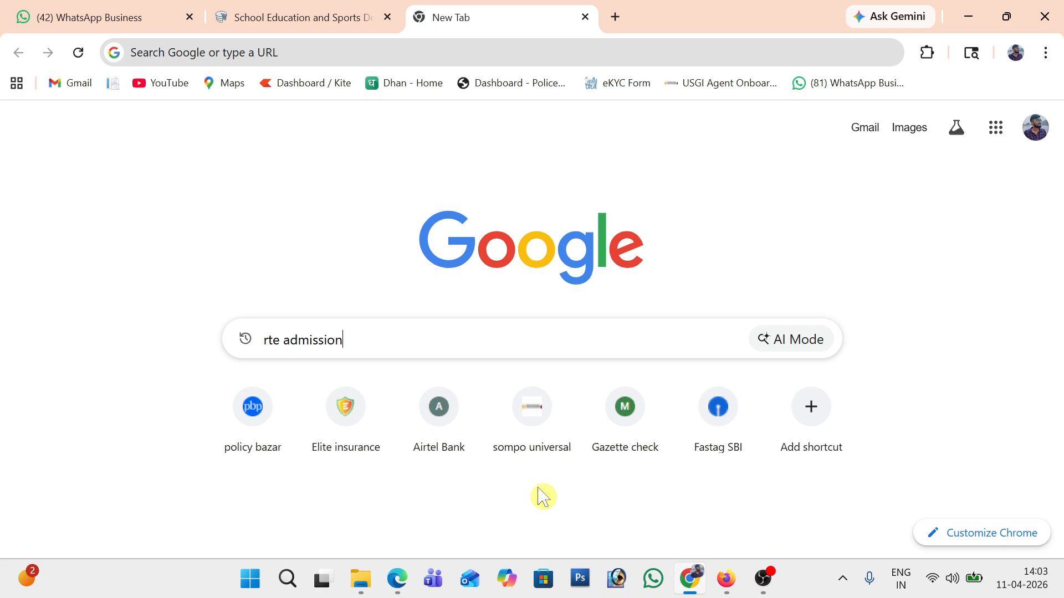
Step: Search Google for "rte admission" and open the RTE 25% Admission Portal
key(Return)
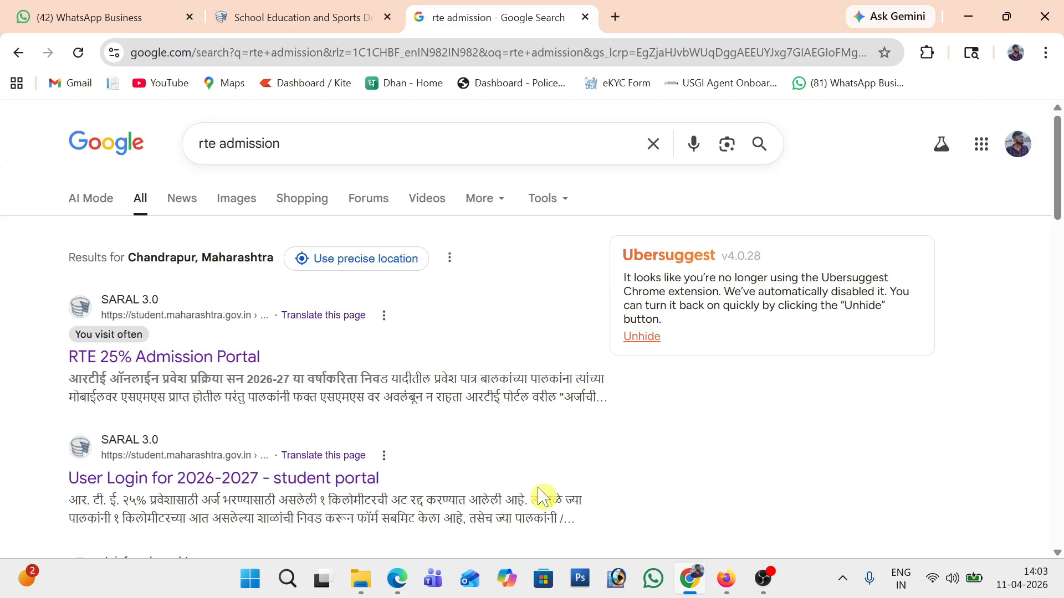
click(172, 359)
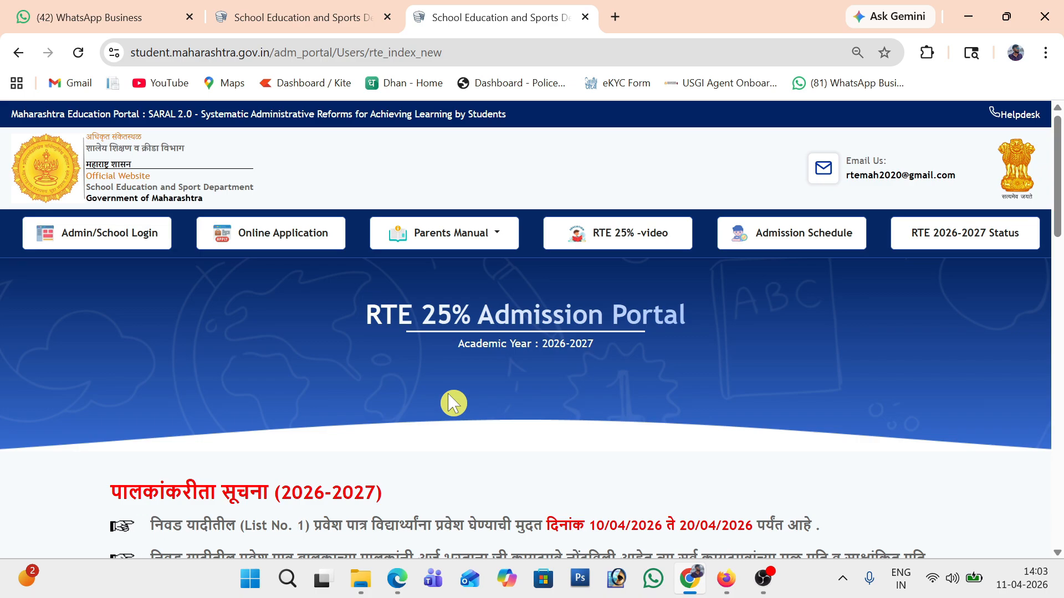
Step: Load the selected-students list for academic year 2026-2027, Chandrapur district, Selection List 1
scroll(454, 403, down, 5)
scroll(454, 403, down, 6)
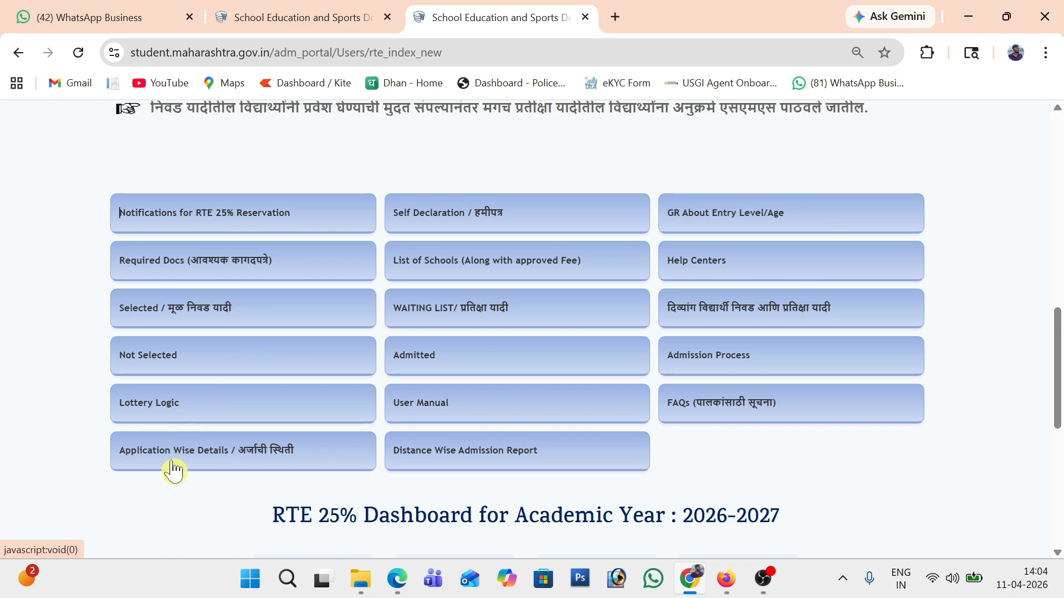
click(228, 321)
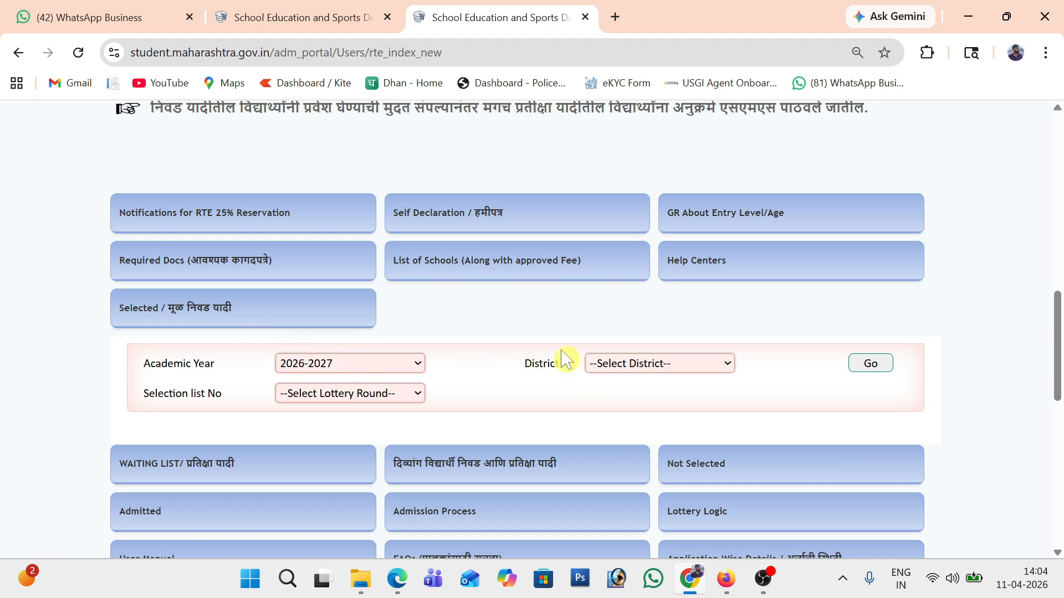
click(624, 378)
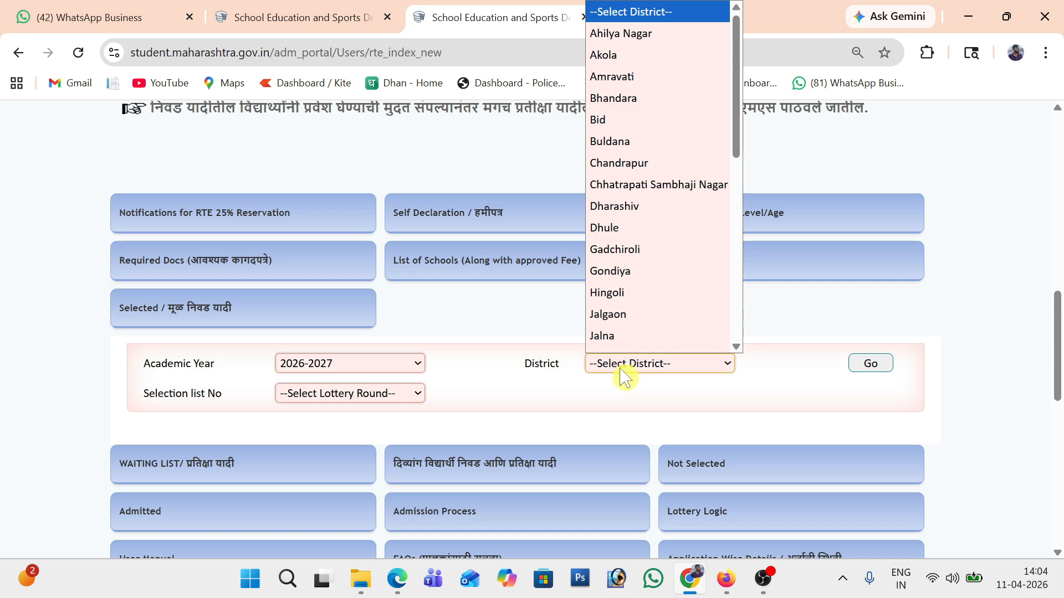
click(647, 168)
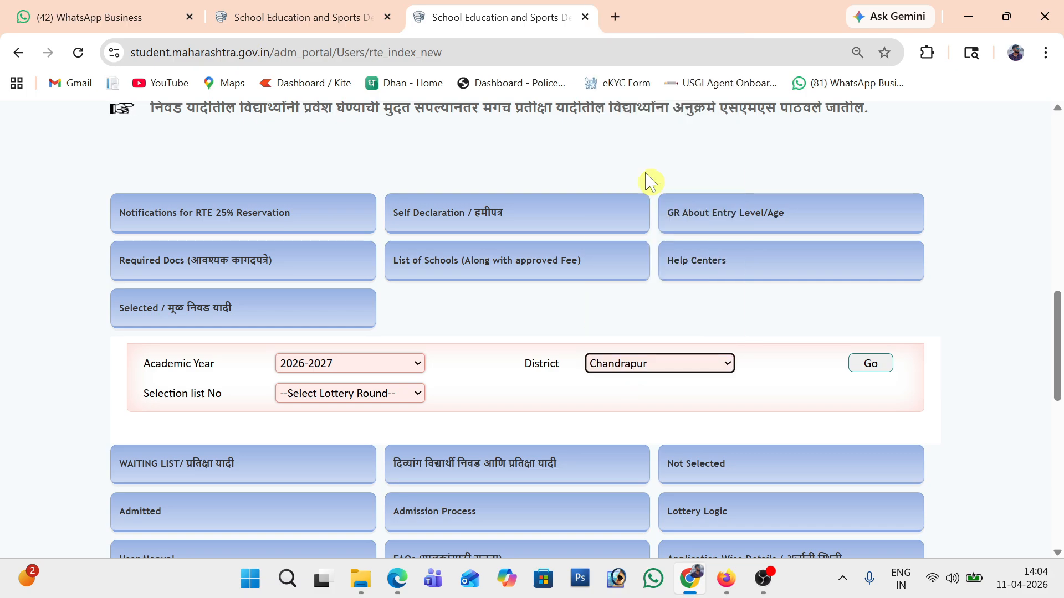
click(329, 396)
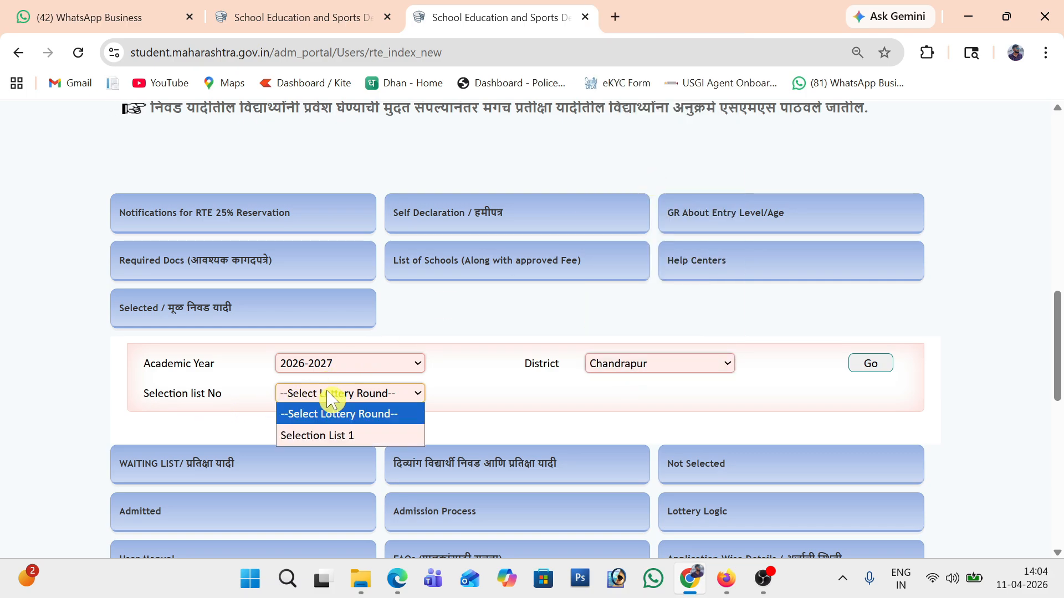
click(337, 438)
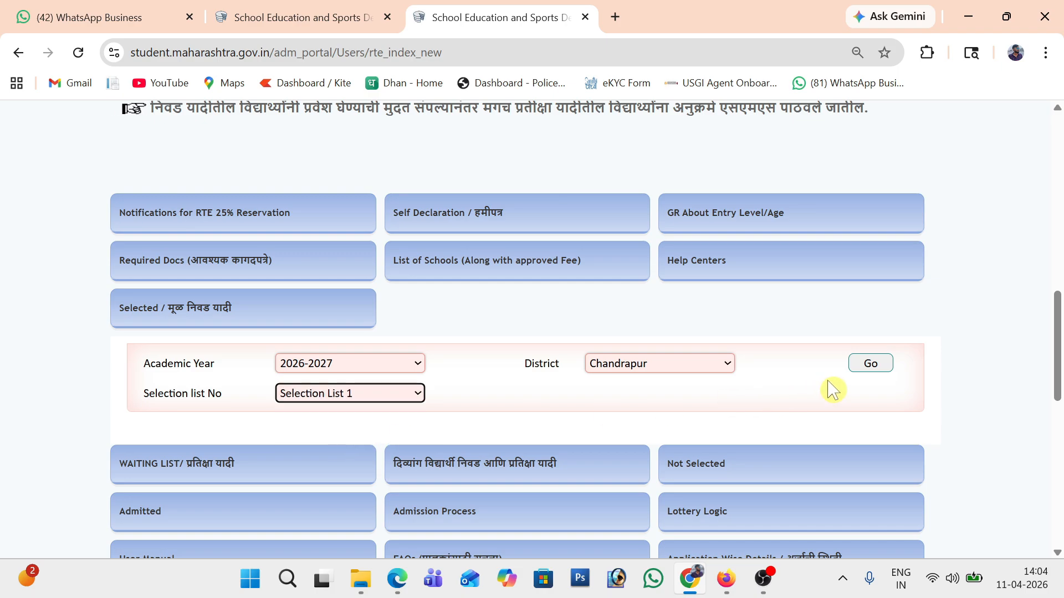
click(877, 370)
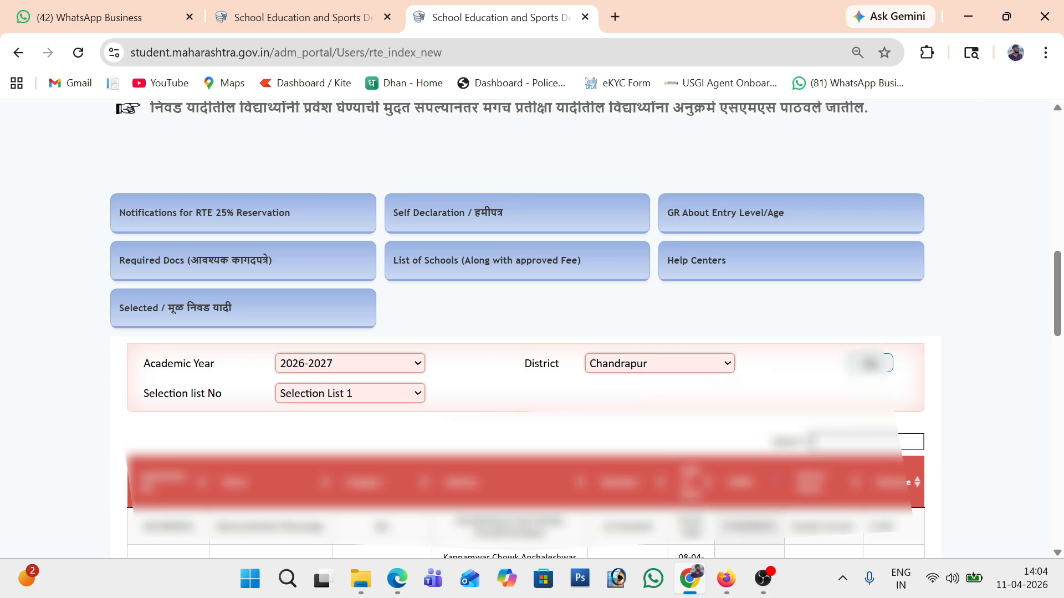
Step: Search the selected-students list by the child's application number and highlight that number in the matching row
key(ctrl+v)
click(123, 474)
scroll(123, 473, down, 1)
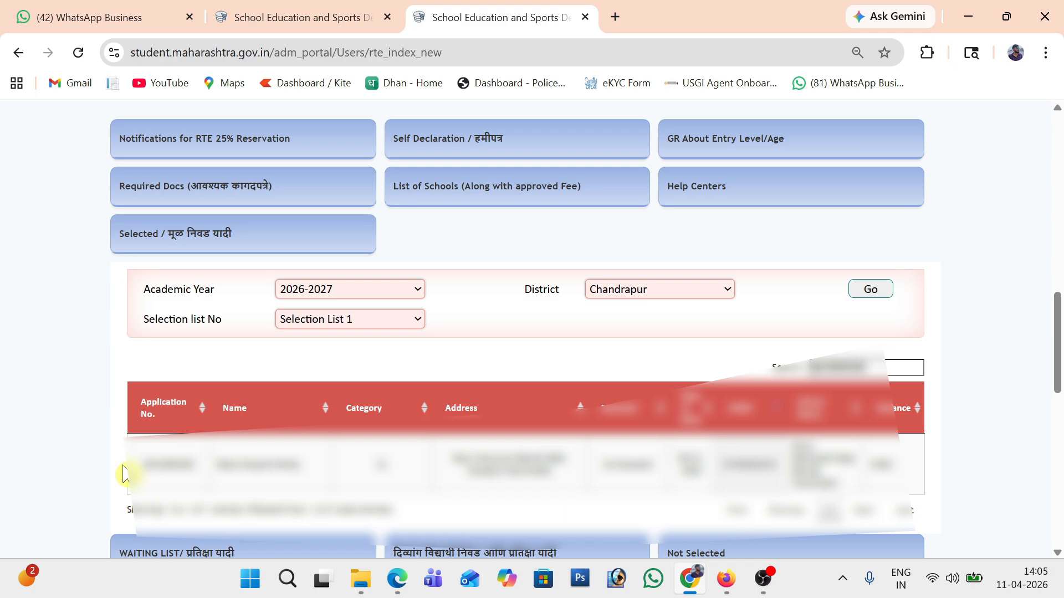
drag(123, 474, 194, 466)
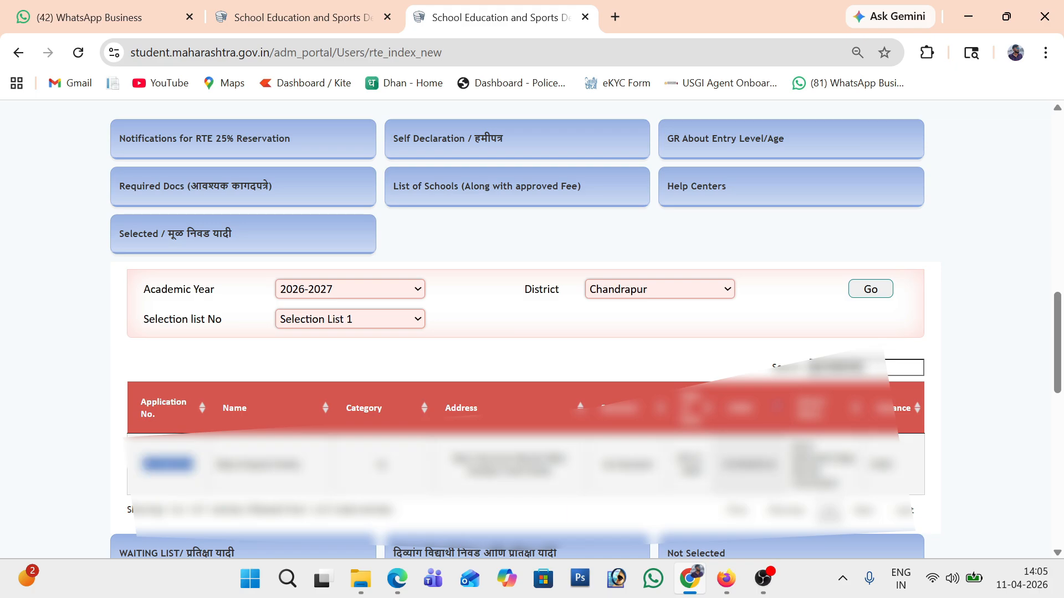
click(194, 466)
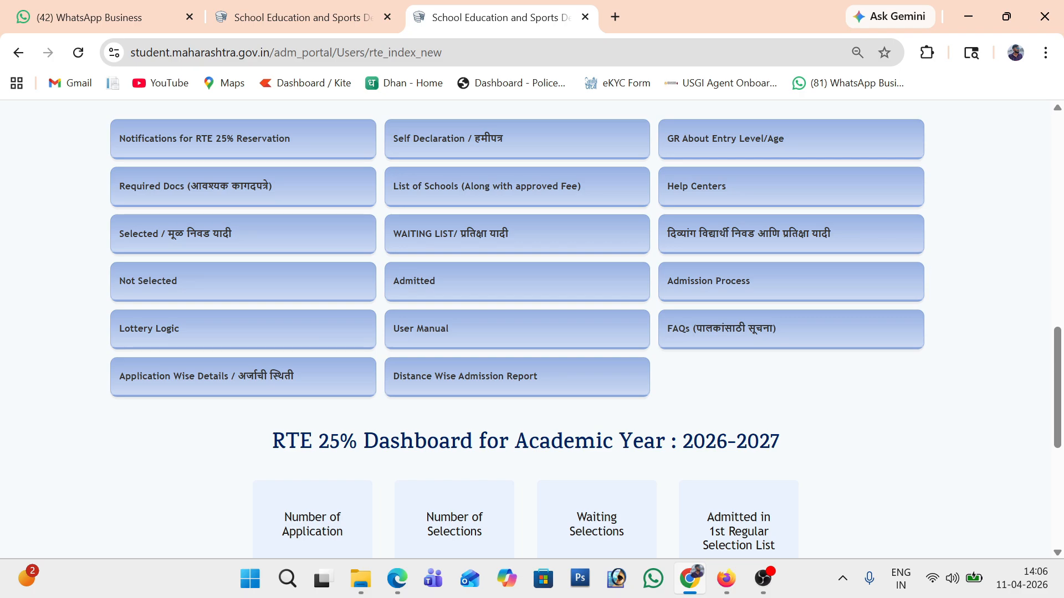
Step: Load the 2026-2027 waiting list for Chandrapur district and search it by the child's application number
click(484, 241)
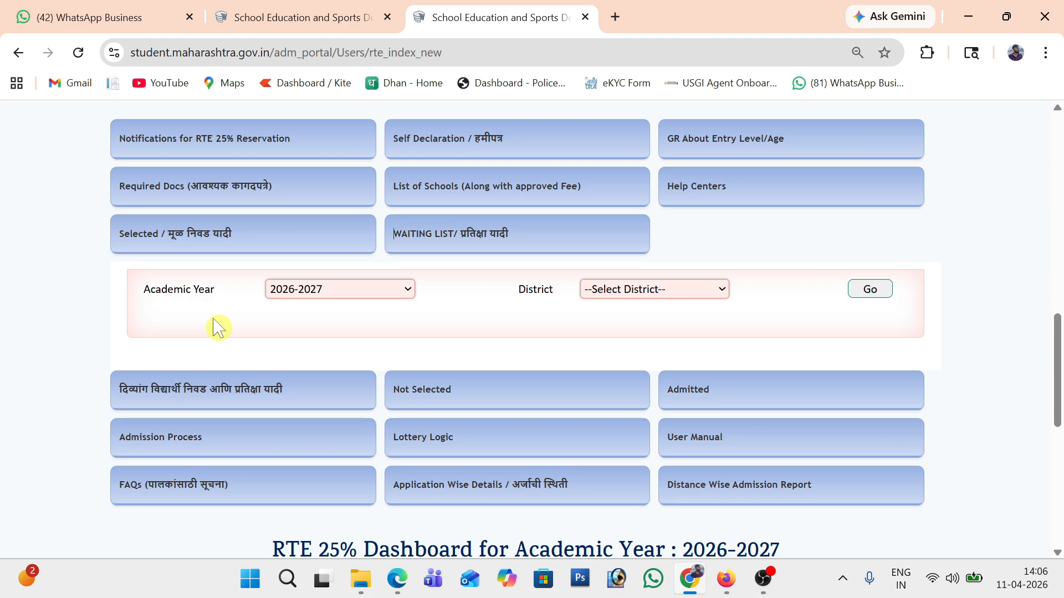
click(664, 299)
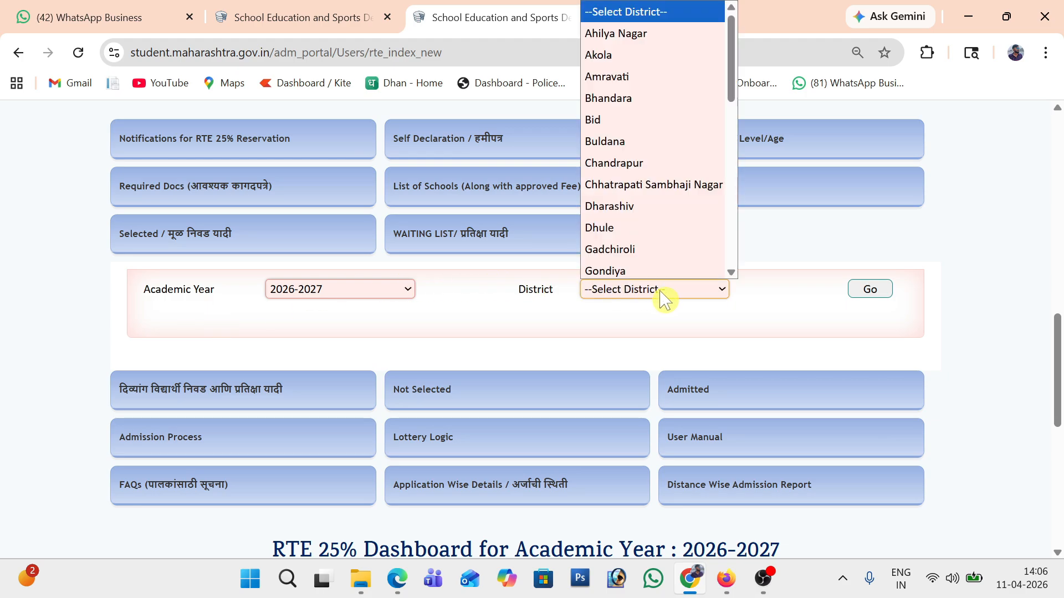
key(c)
key(Return)
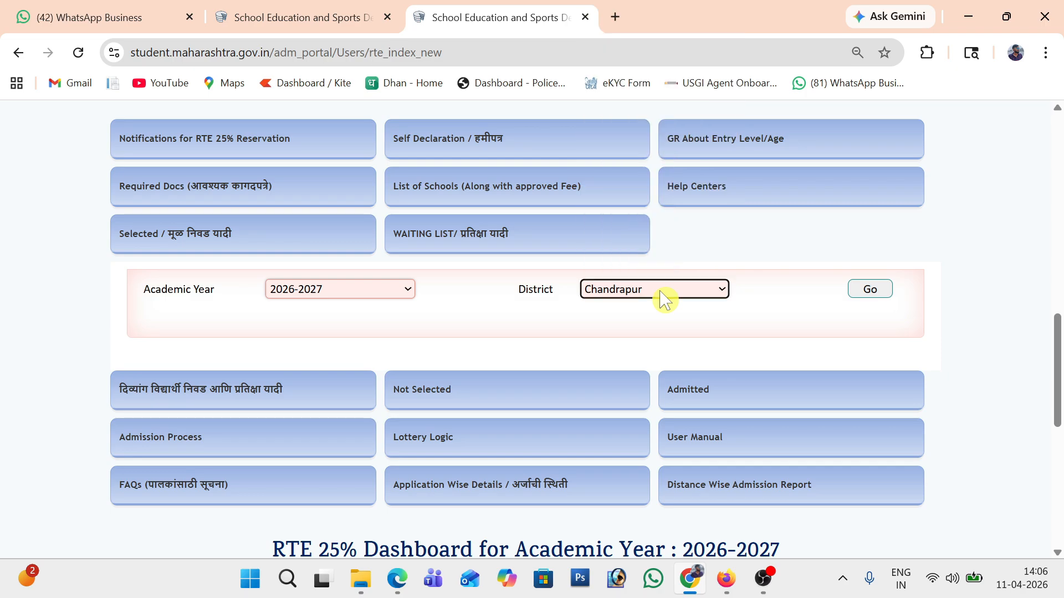
click(879, 299)
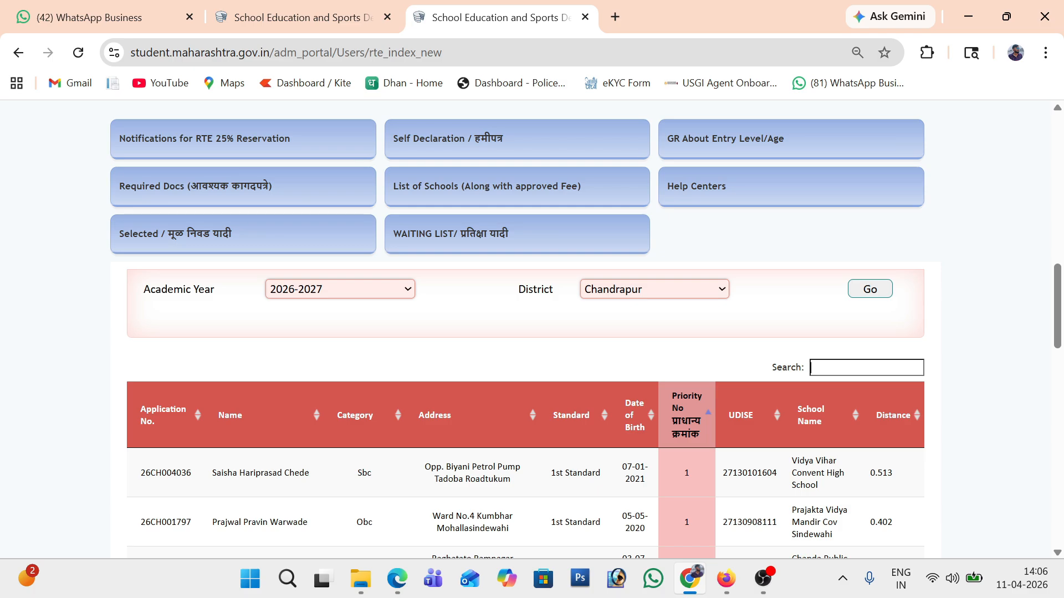
key(ctrl+v)
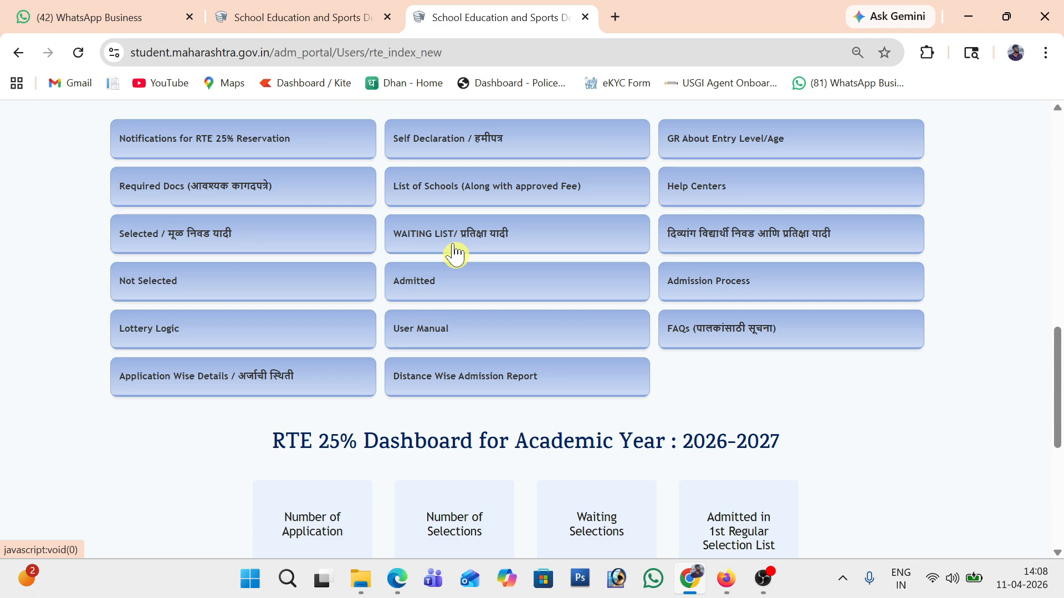
Step: Look up the application number among the 2026-2027 not-selected applicants of Chandrapur district, and close that section
click(201, 288)
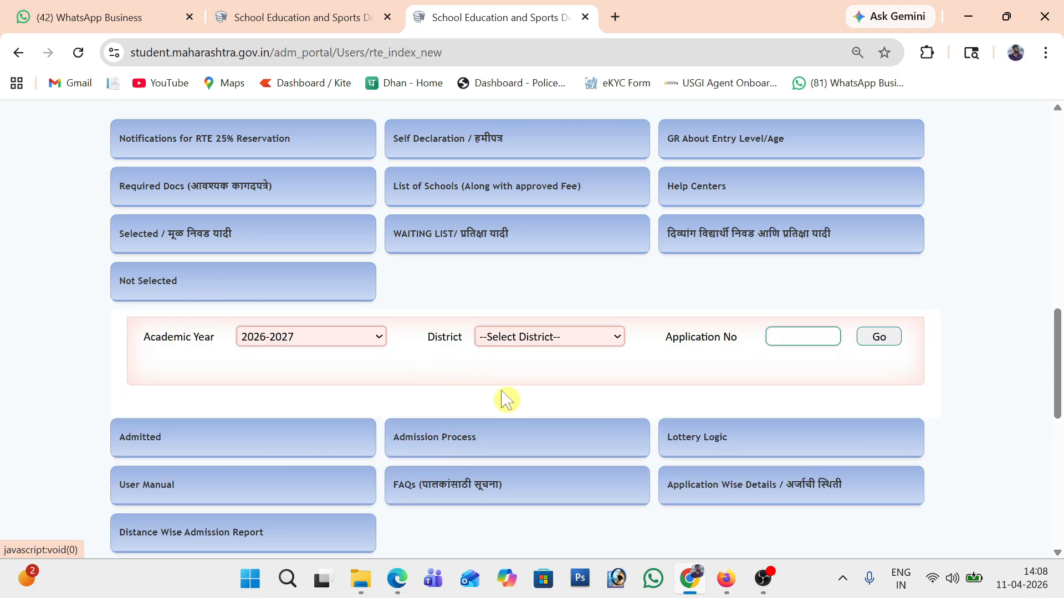
click(533, 348)
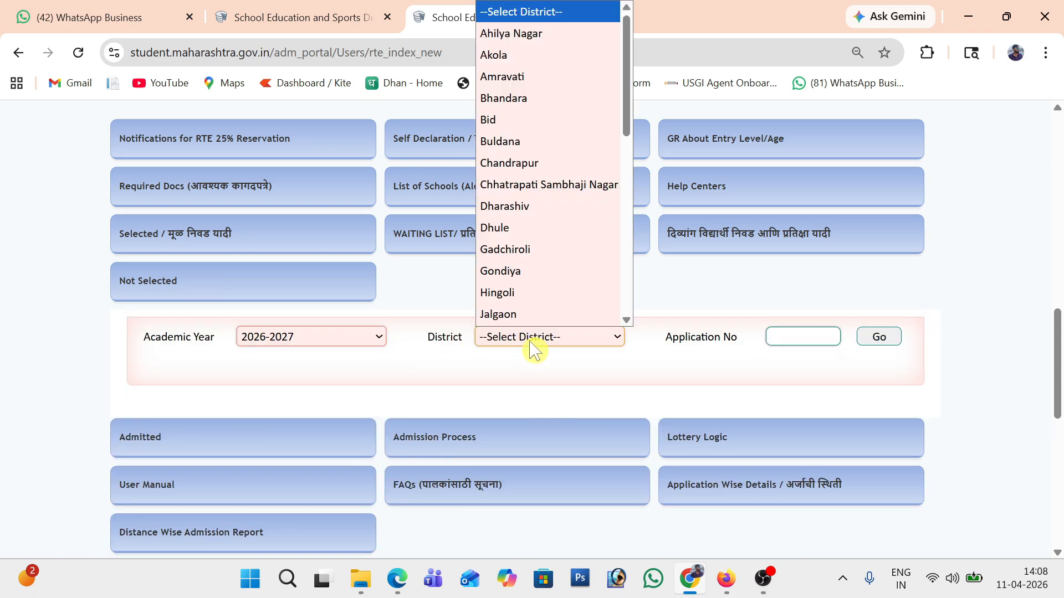
click(537, 167)
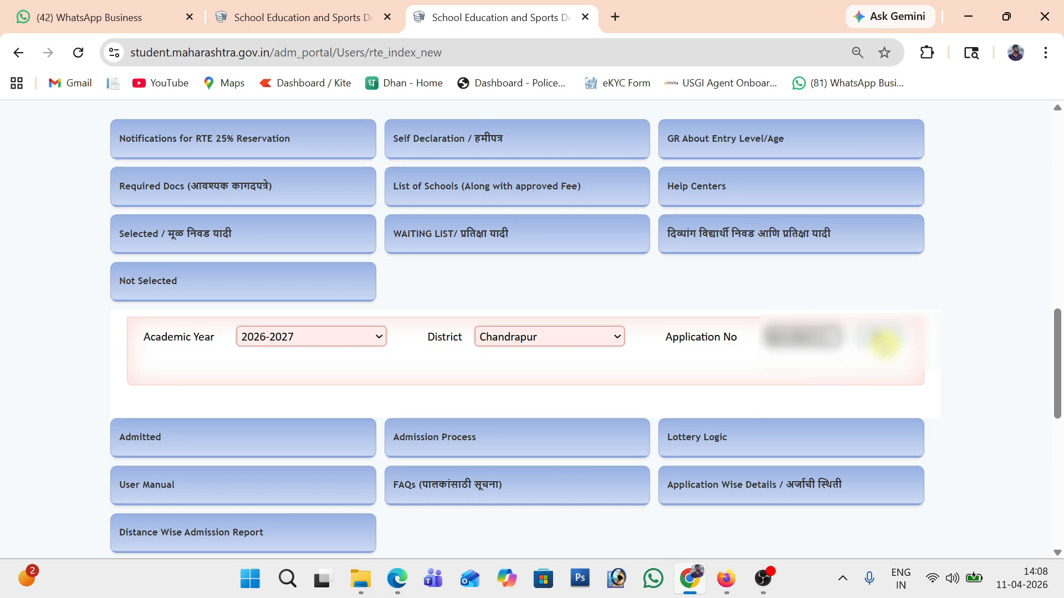
click(884, 340)
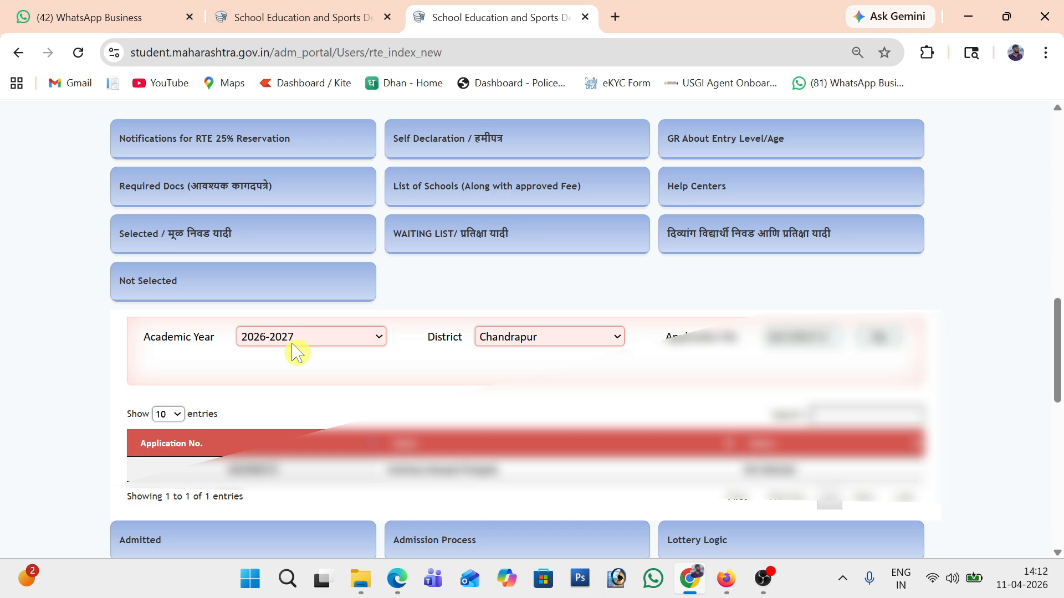
click(220, 272)
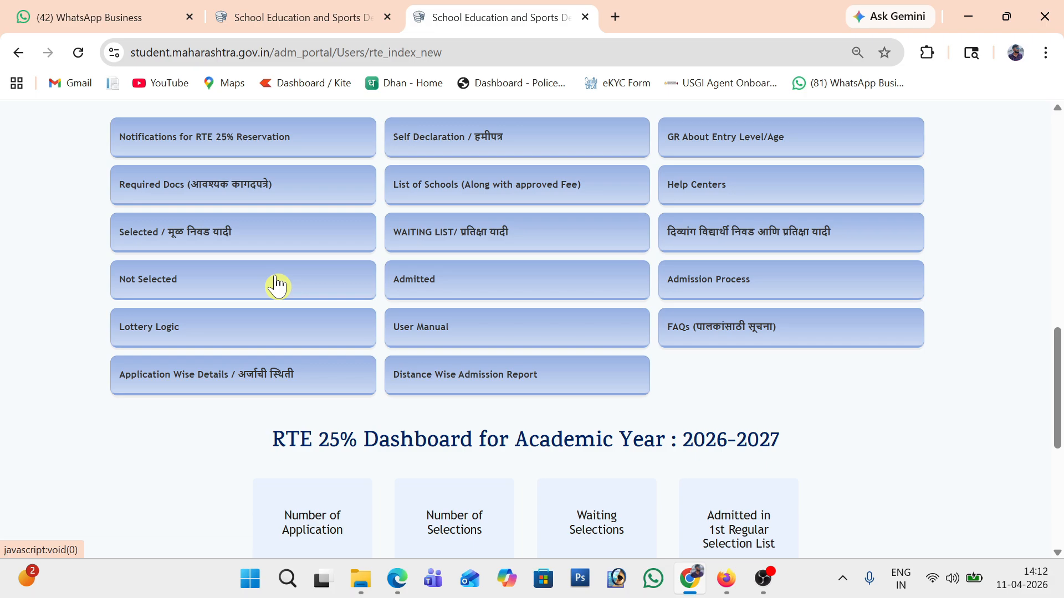
Step: Look up the application status by application number under Application Wise Details
click(184, 385)
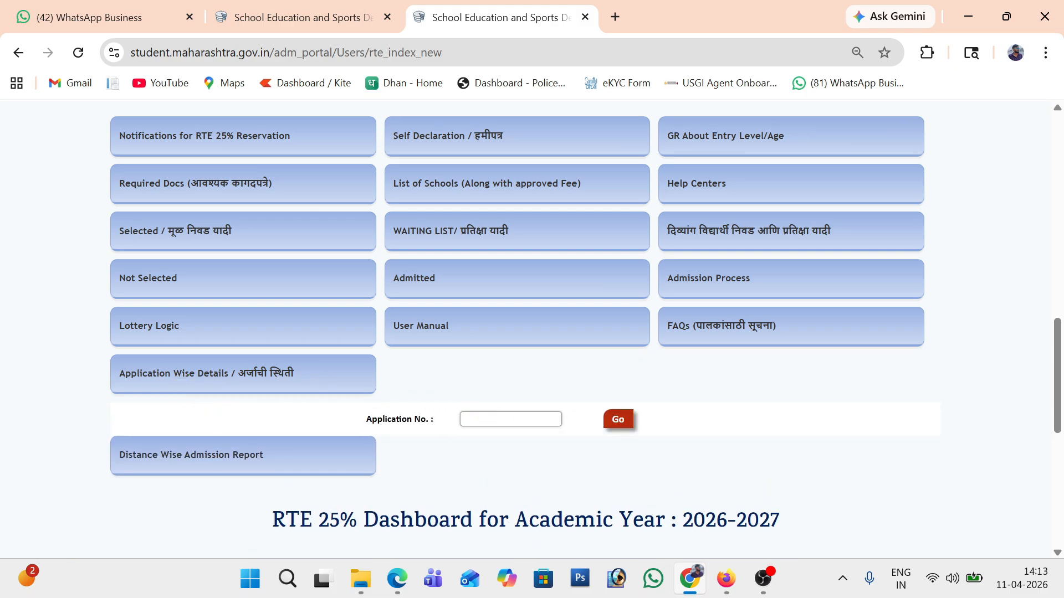
click(501, 420)
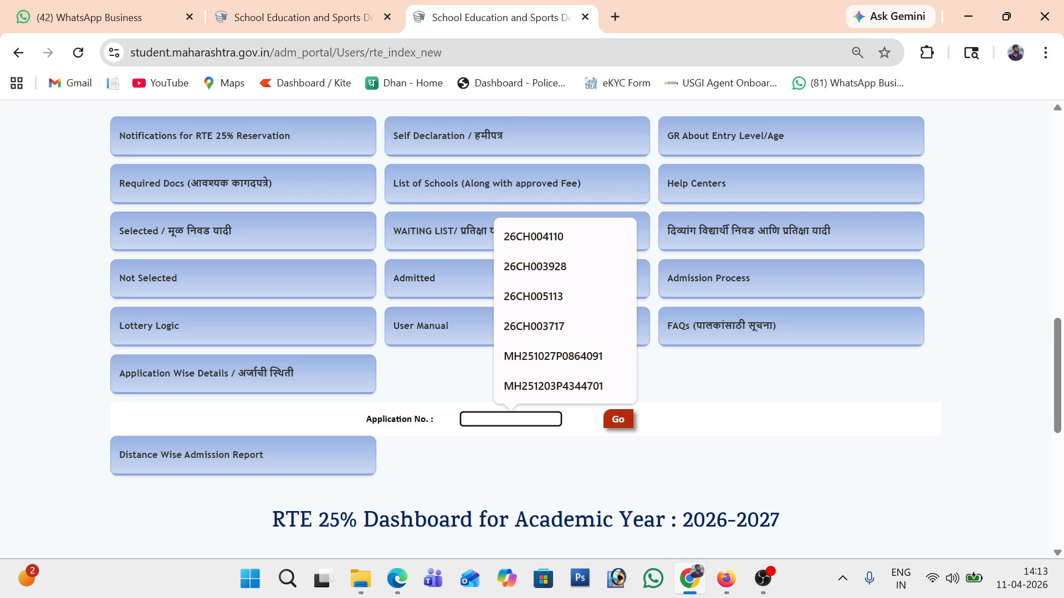
key(Down)
key(Return)
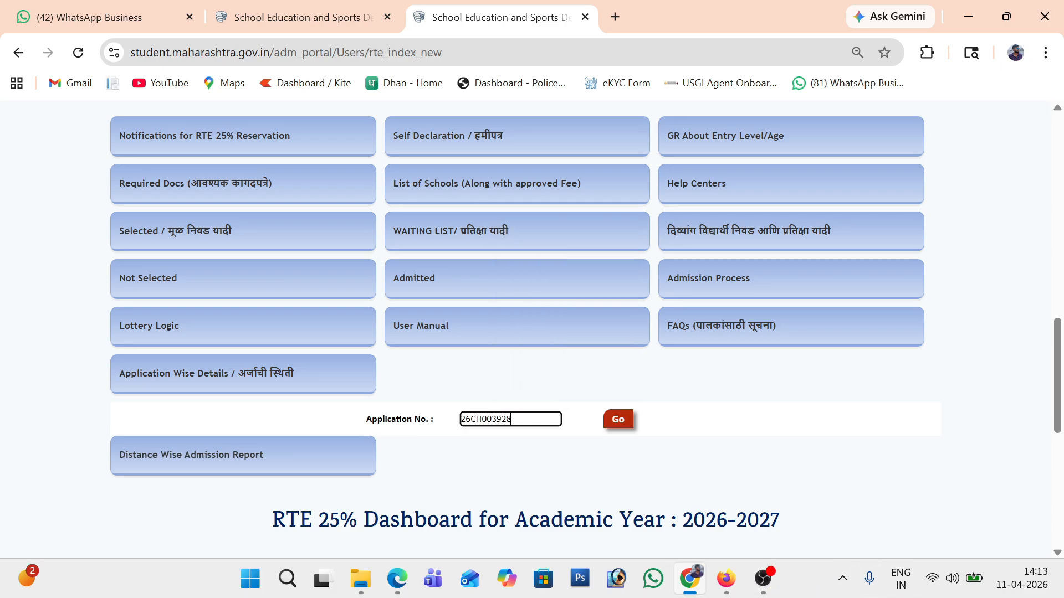
click(617, 419)
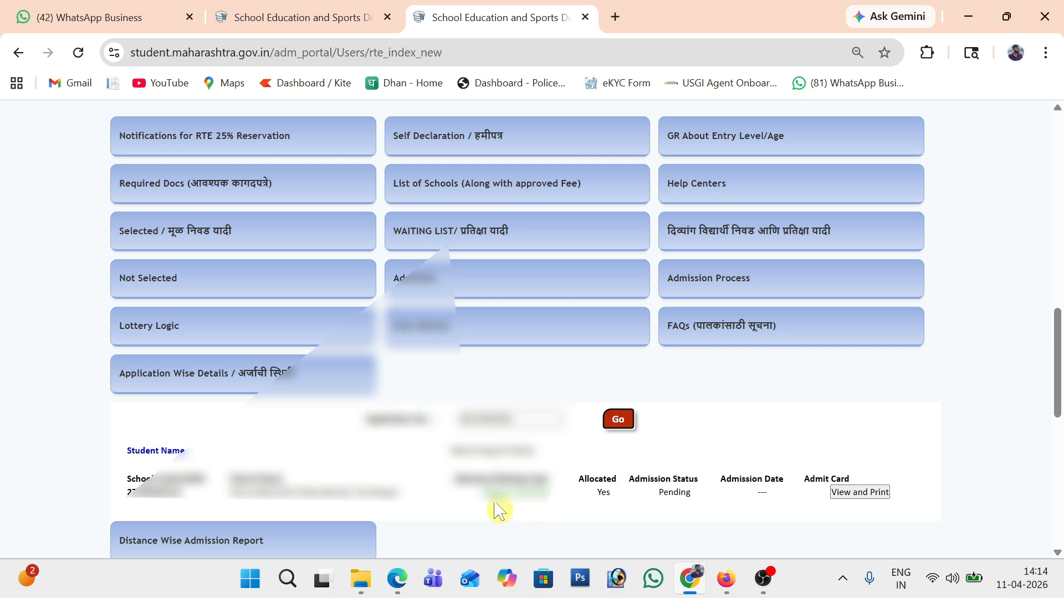
Step: Highlight the selection entry in the application details, and open the student's admit card for viewing and printing
drag(482, 492, 552, 492)
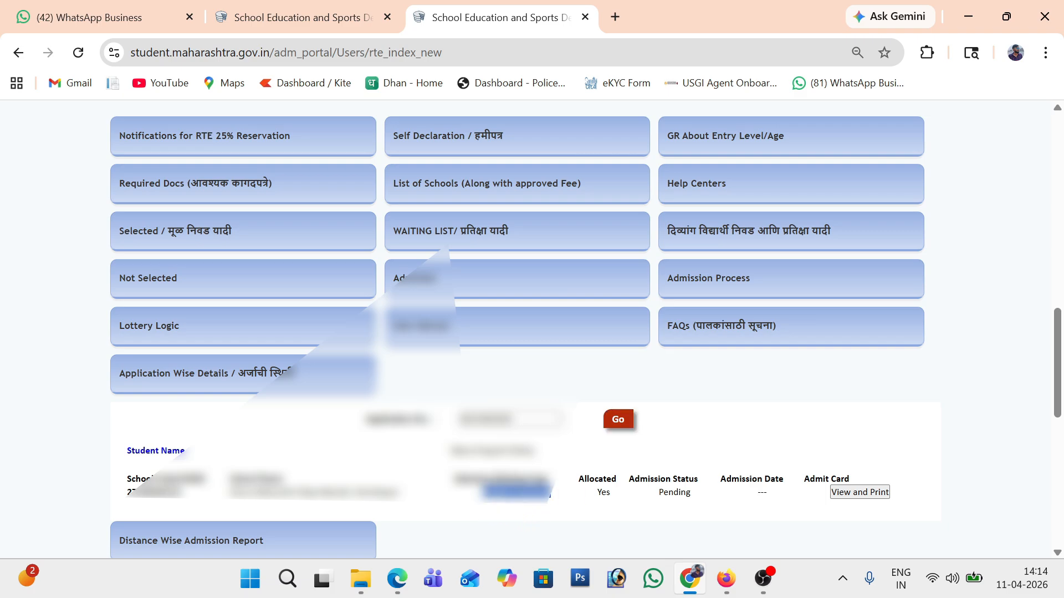
click(604, 509)
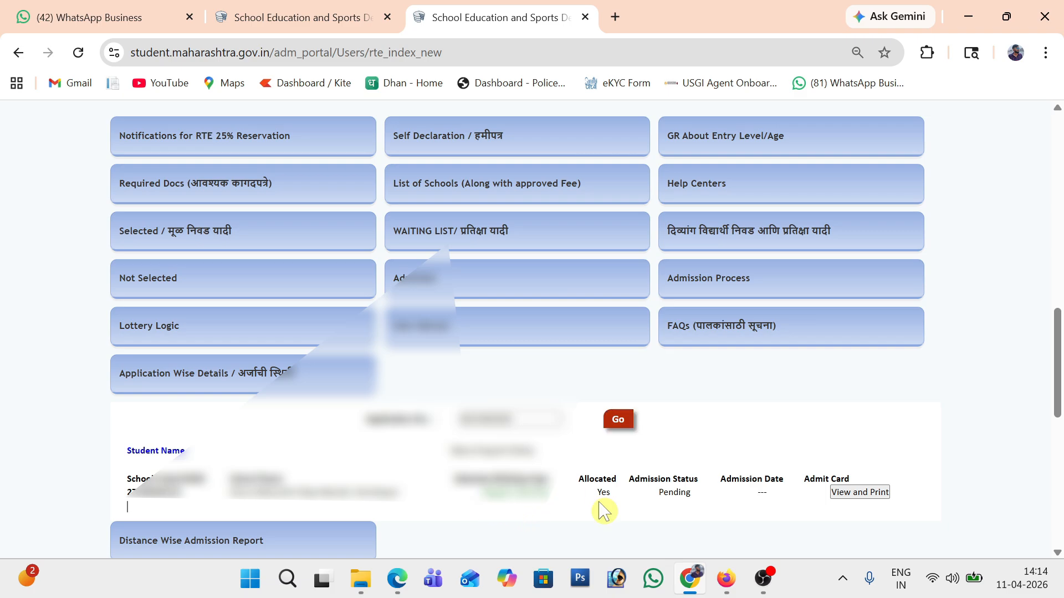
click(867, 494)
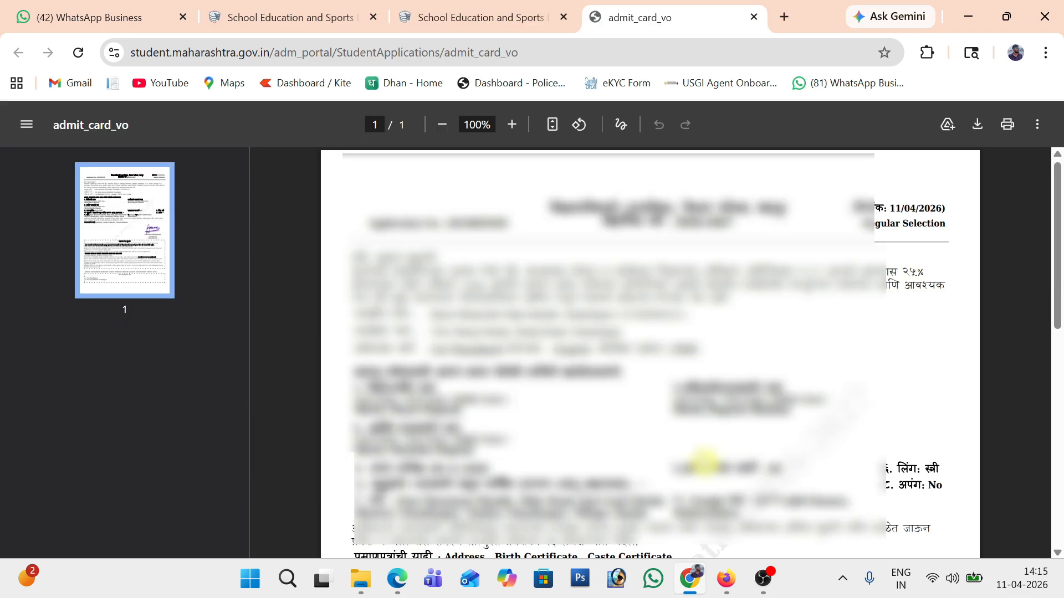
scroll(703, 461, down, 1)
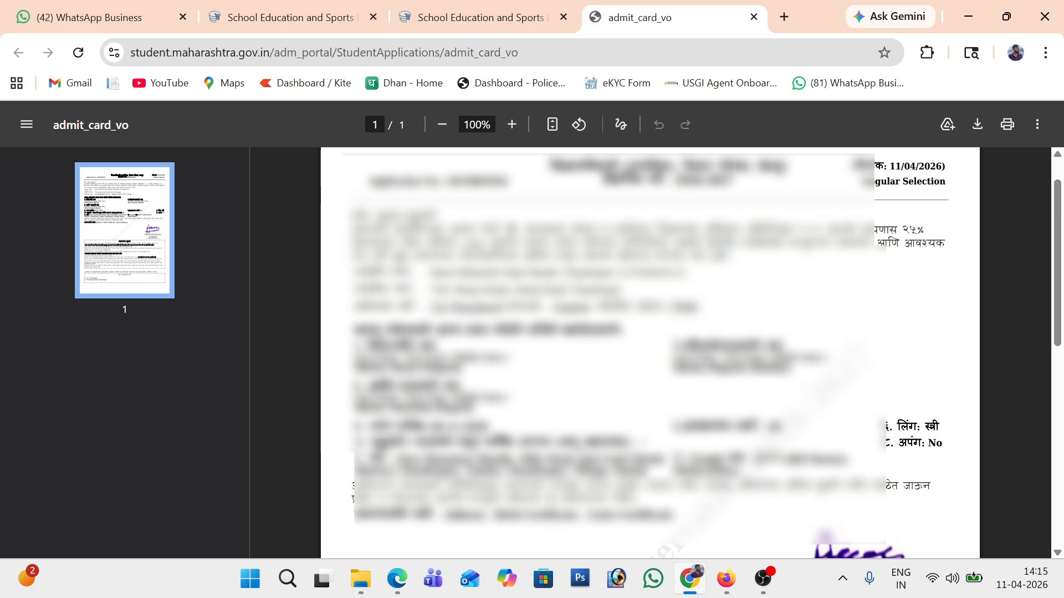
Step: Return to the portal's student application, open its Admit Card section and highlight the Admission Status heading
key(ctrl+shift+Tab)
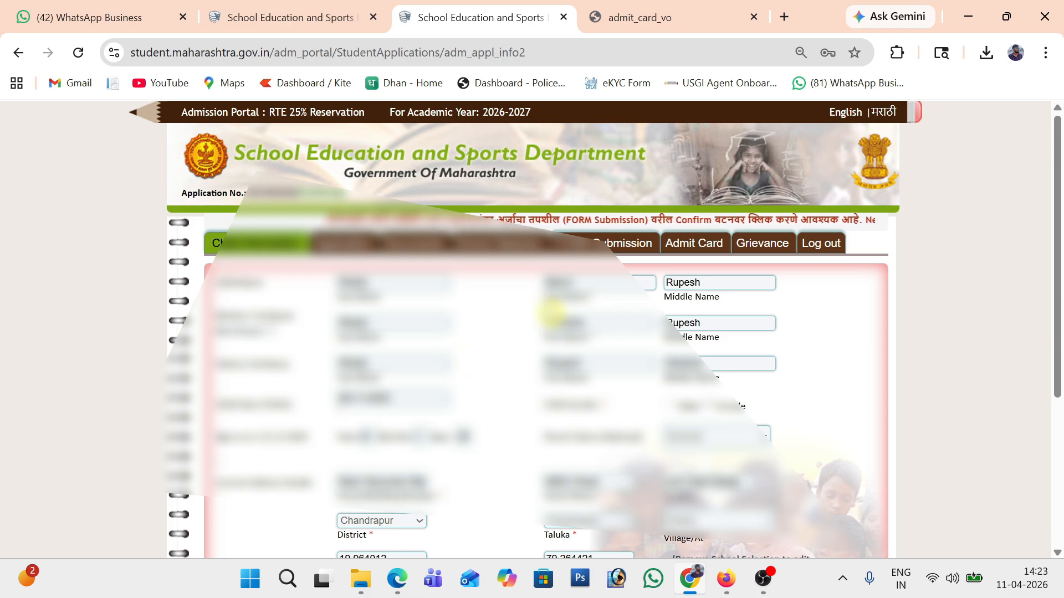
click(701, 249)
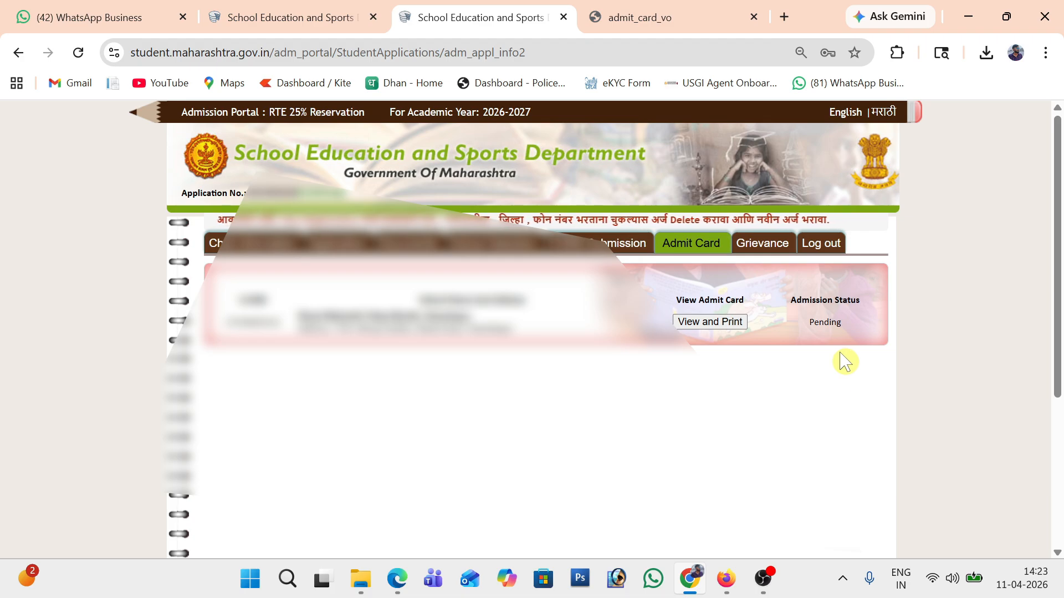
double_click(838, 300)
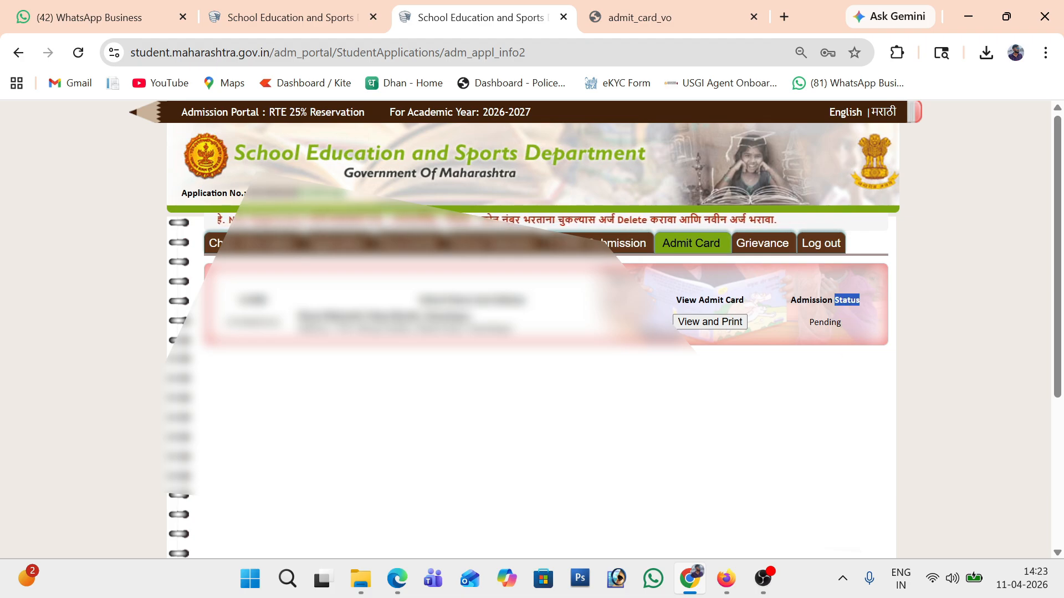
double_click(810, 299)
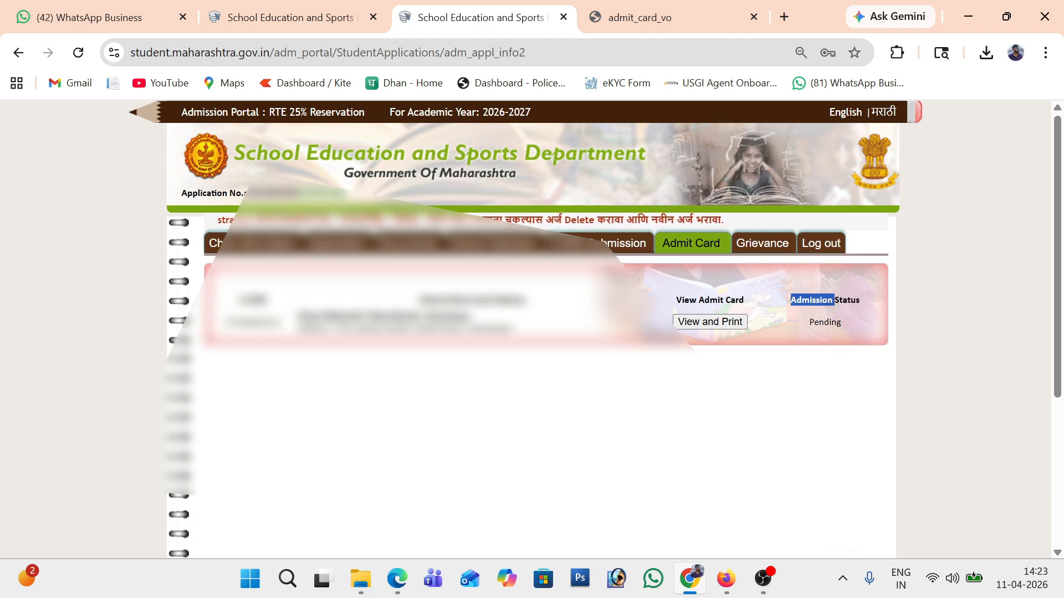